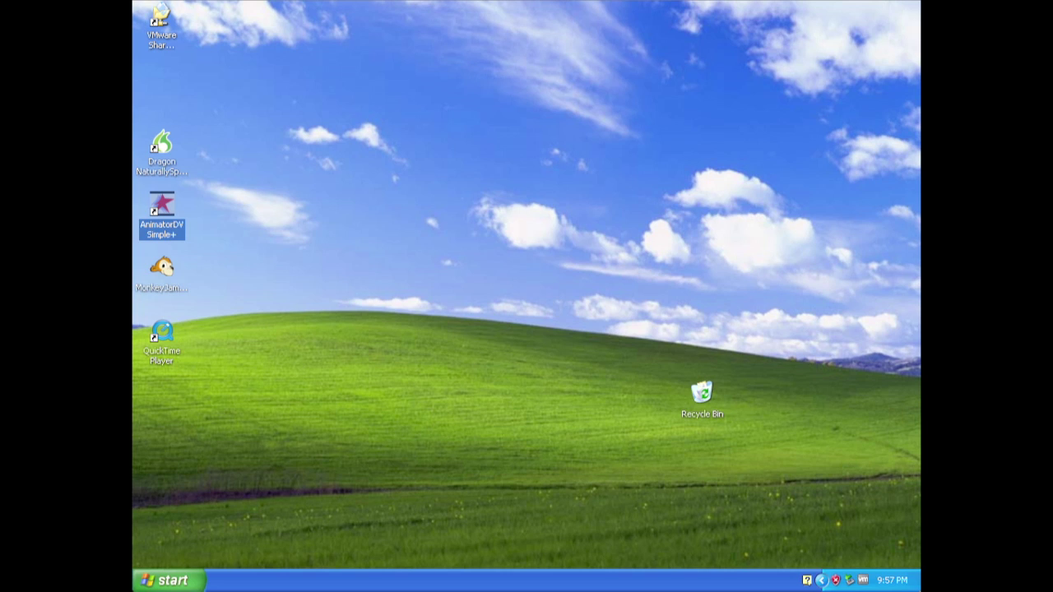
Launch AnimatorDV Simple+ and create a new project folder named 'love for cell'.
double_click(170, 208)
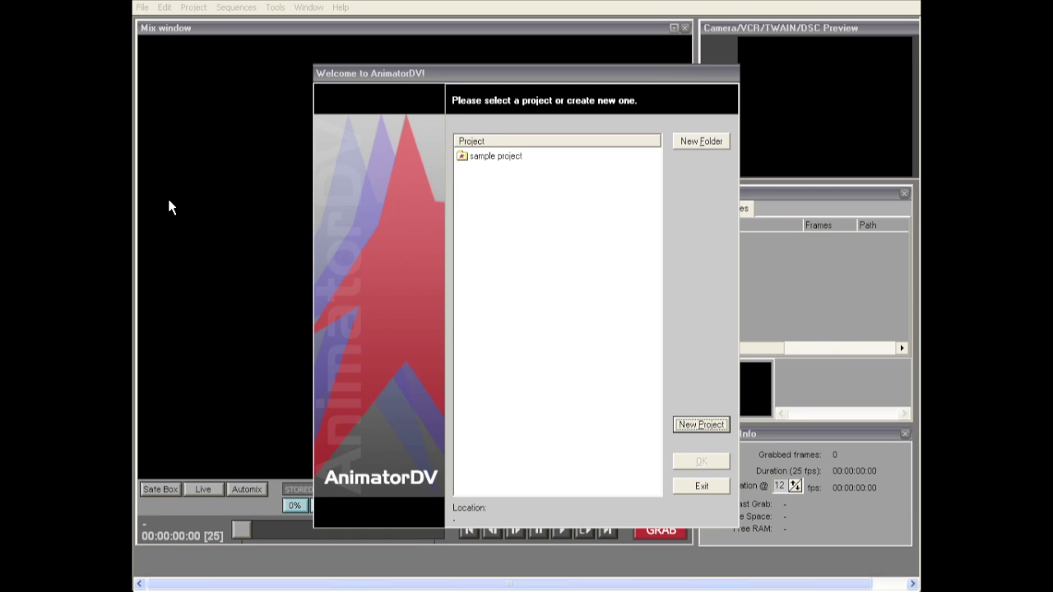
click(700, 142)
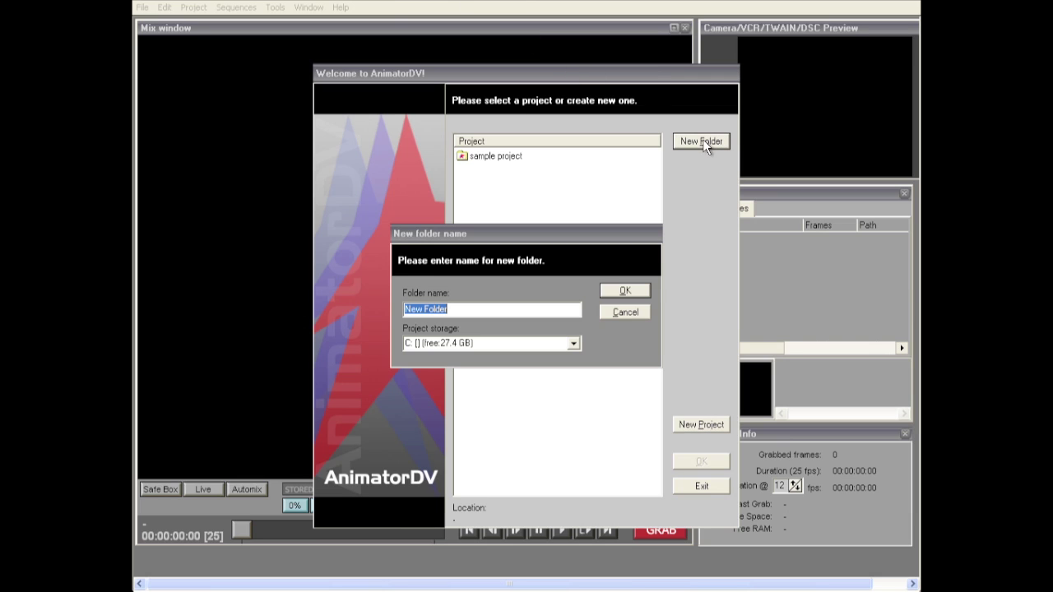
text(love for cell)
key(Return)
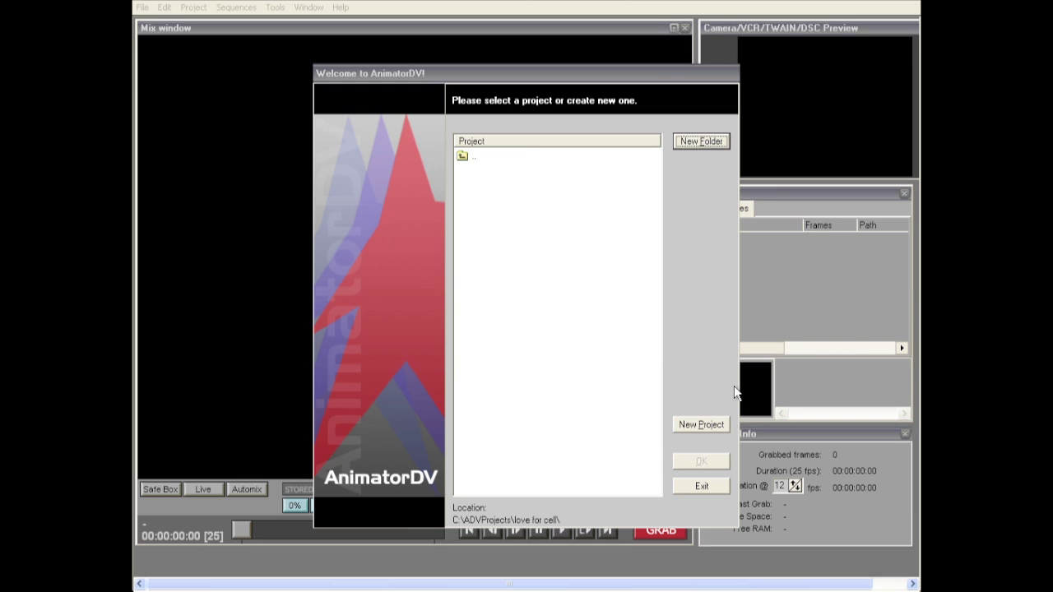
Create a new project named 'love for cell' in that folder.
click(697, 425)
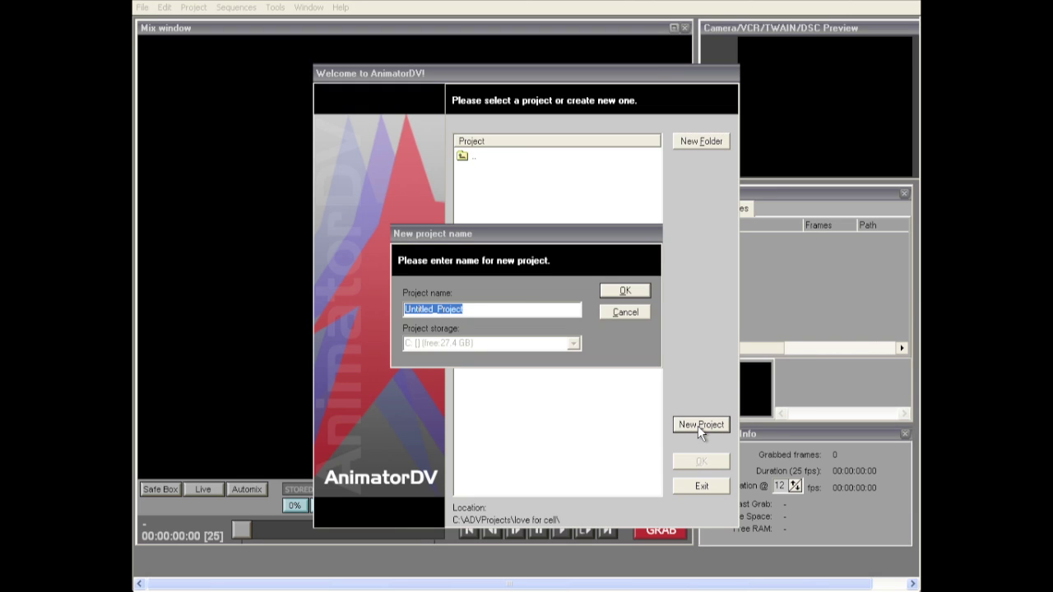
text(love fo)
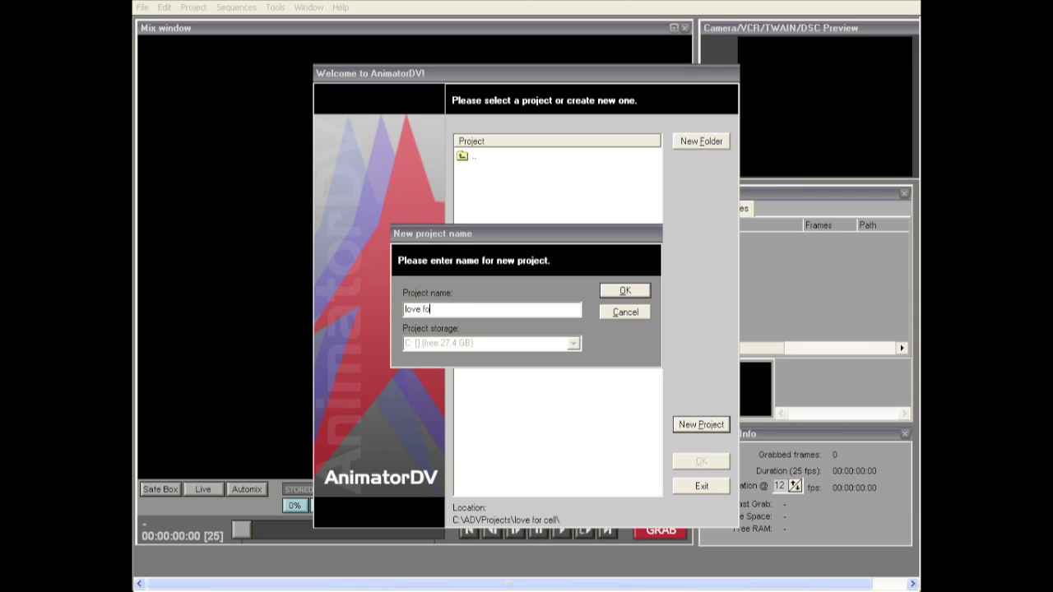
text(r cell)
key(Return)
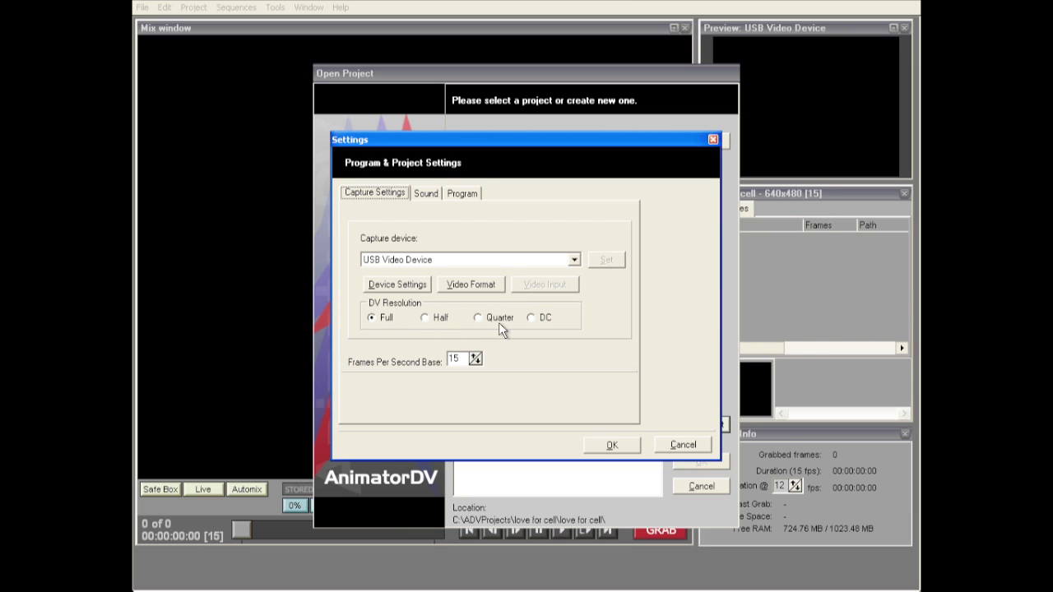
Accept USB Video Device capture at Full resolution and 15 fps to show the live camera view.
click(614, 451)
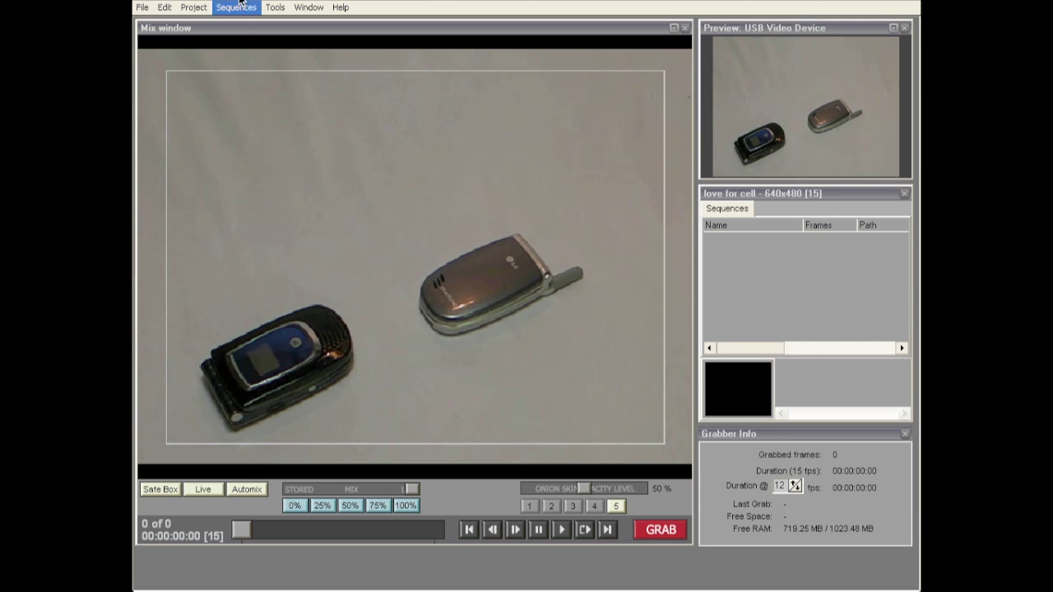
Add a new sequence named 'sequence 1' from the Sequences menu.
click(237, 10)
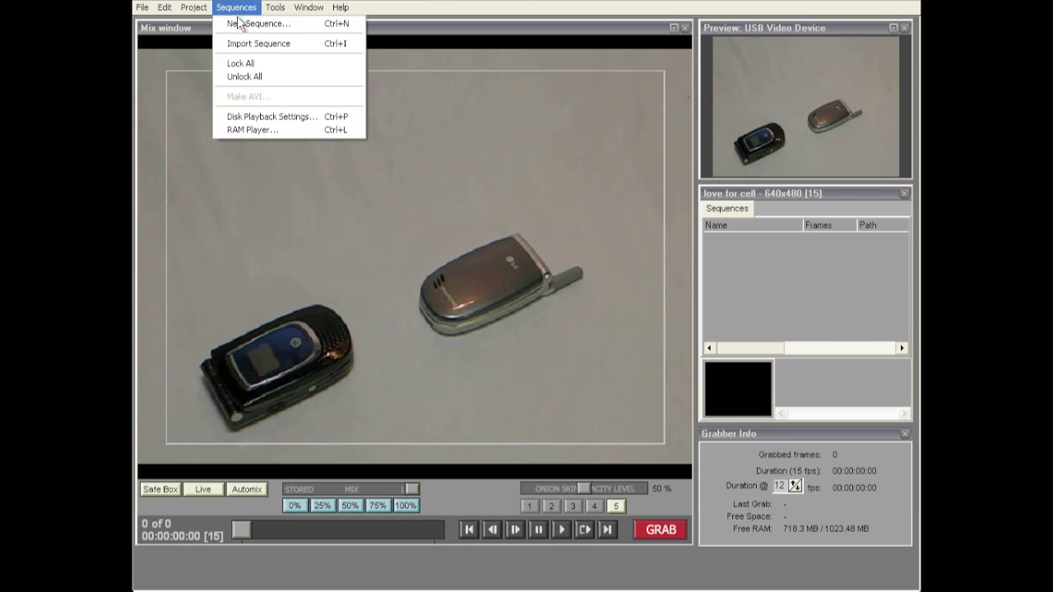
click(238, 25)
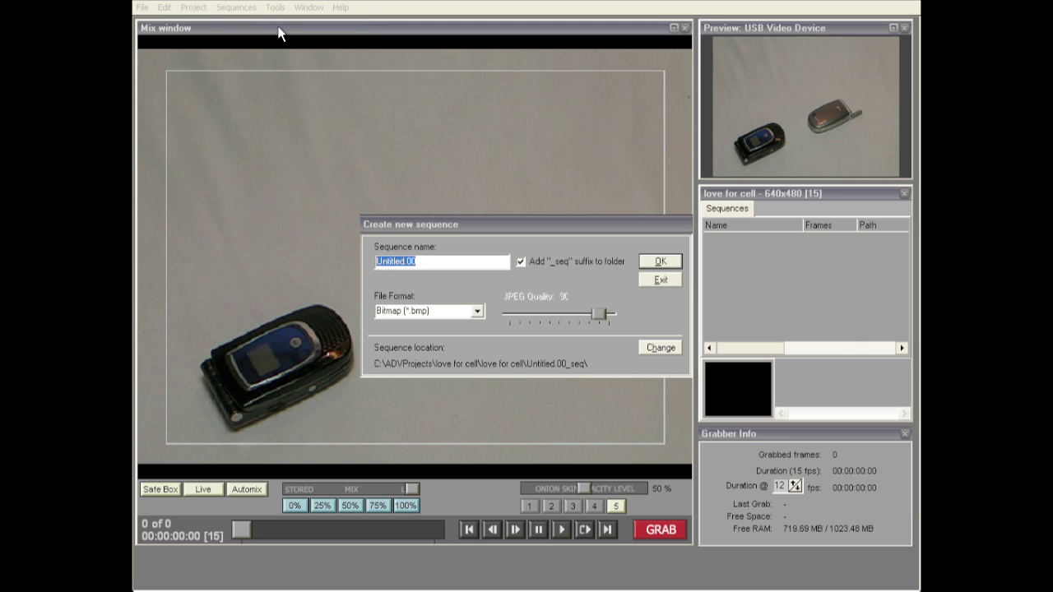
text(sequence 1)
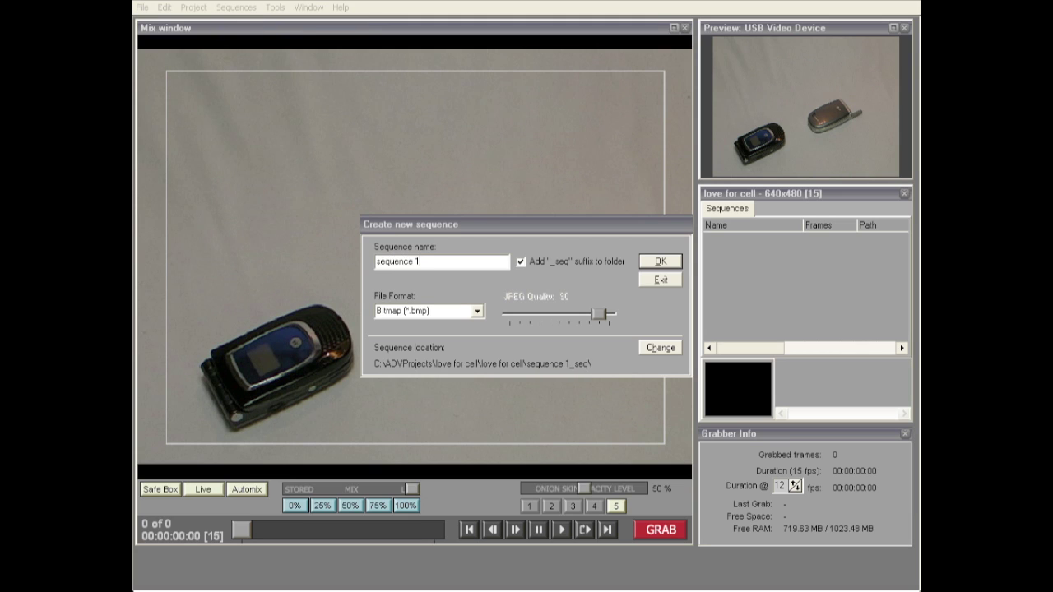
key(Return)
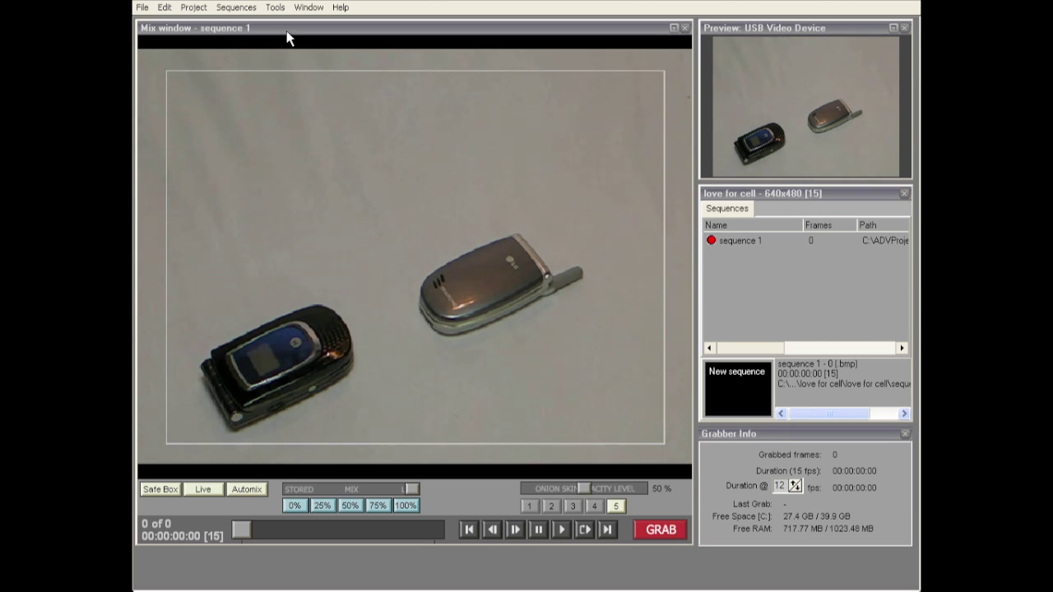
Grab 8 frames, moving the phones between grabs, then set onion skinning to 3 frames.
click(663, 529)
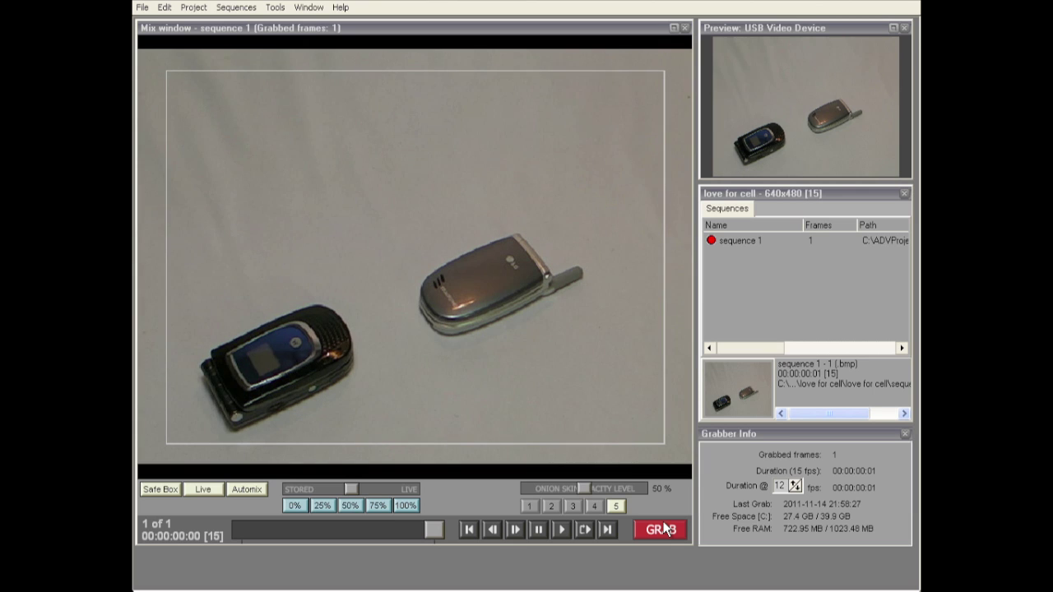
click(664, 528)
click(664, 529)
click(664, 528)
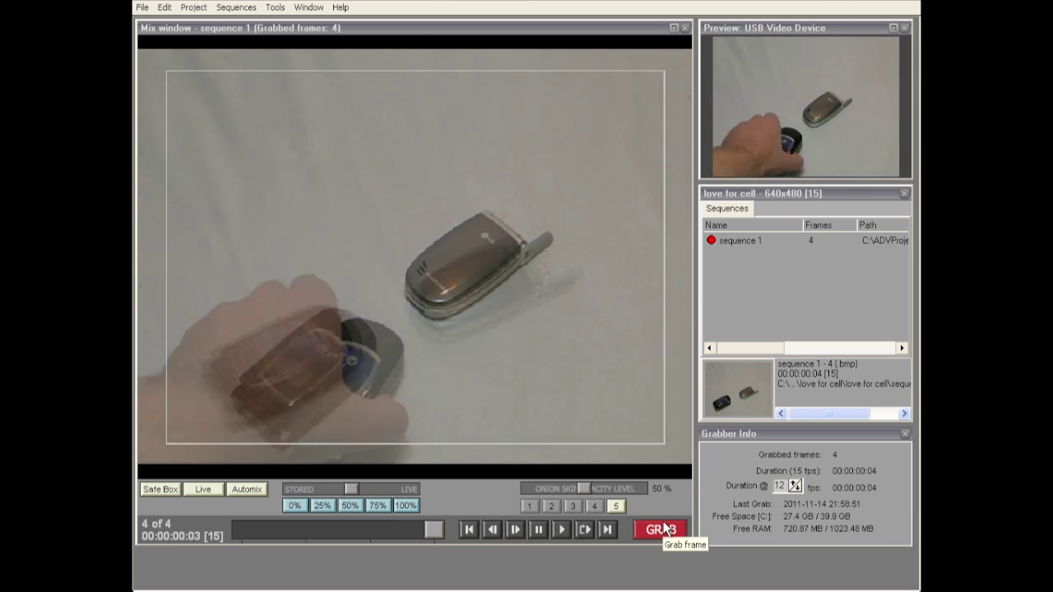
click(664, 529)
click(665, 528)
click(665, 529)
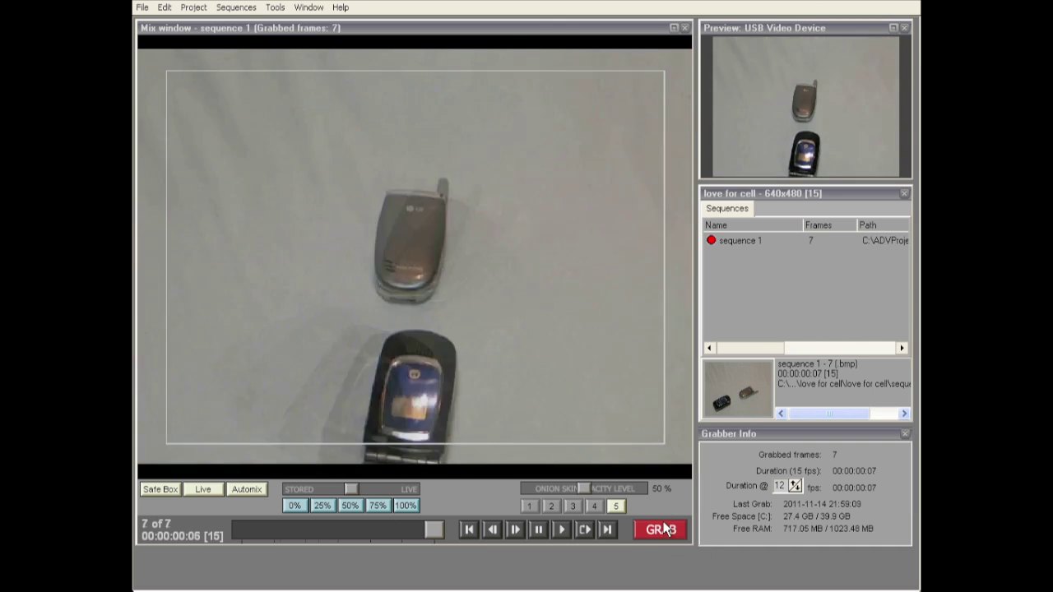
click(664, 529)
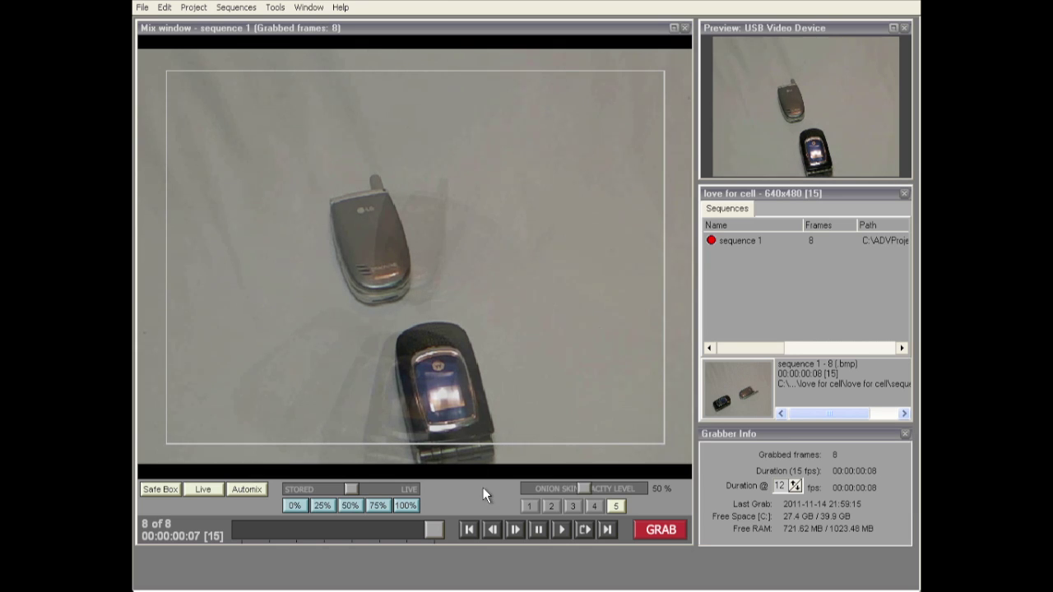
click(571, 505)
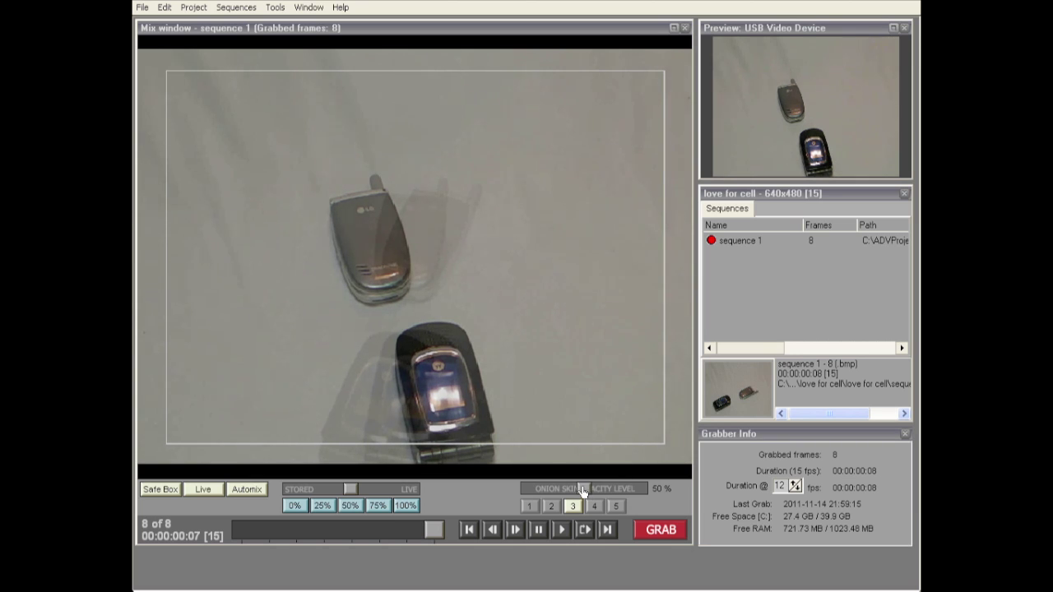
Lower onion-skin opacity to 40% and keep grabbing frames until the sequence reaches 29.
mouse_move(582, 490)
mouse_down()
mouse_move(558, 491)
mouse_move(571, 488)
mouse_up()
key(Return)
key(Return)
key(Return)
key(Return)
key(Return)
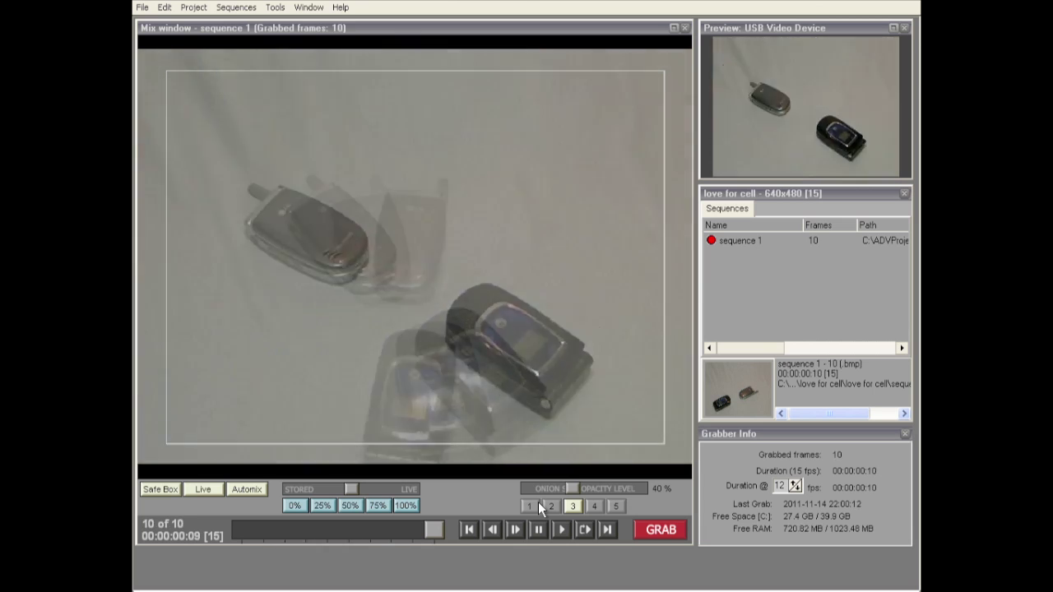
key(Return)
key(Return)
key(Return)
key(Return)
key(Return)
key(Return)
key(Return)
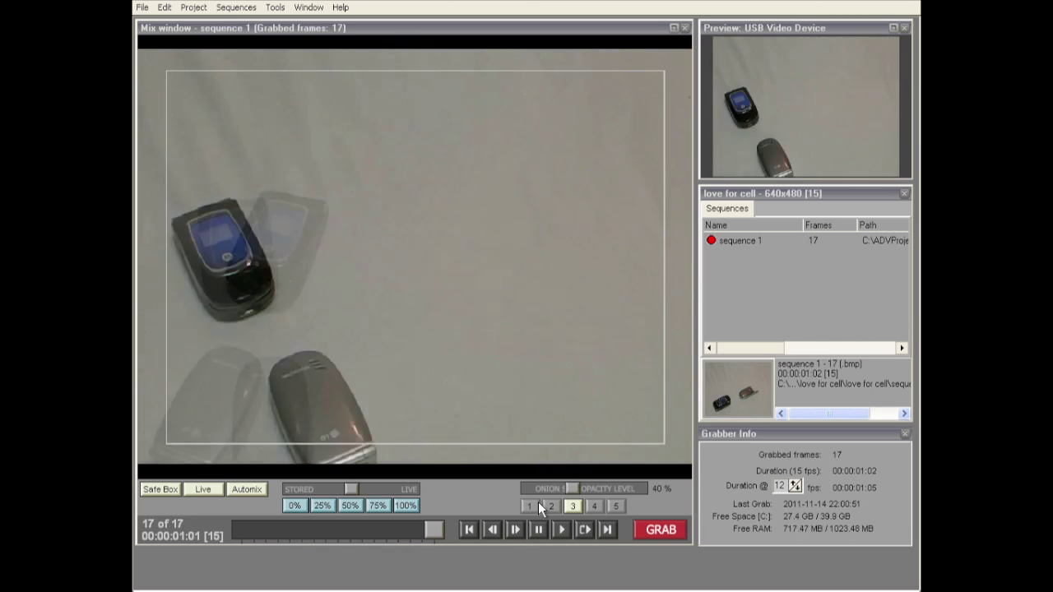
key(Return)
key(Return)
key(Return)
key(Return)
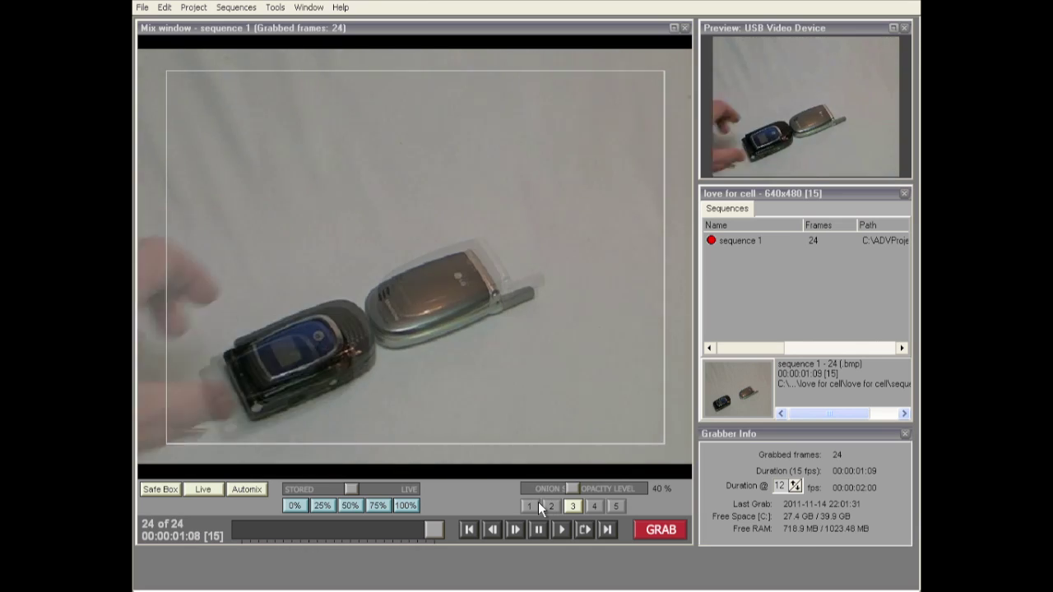
key(Return)
key(Return)
key(Return)
key(Return)
key(Return)
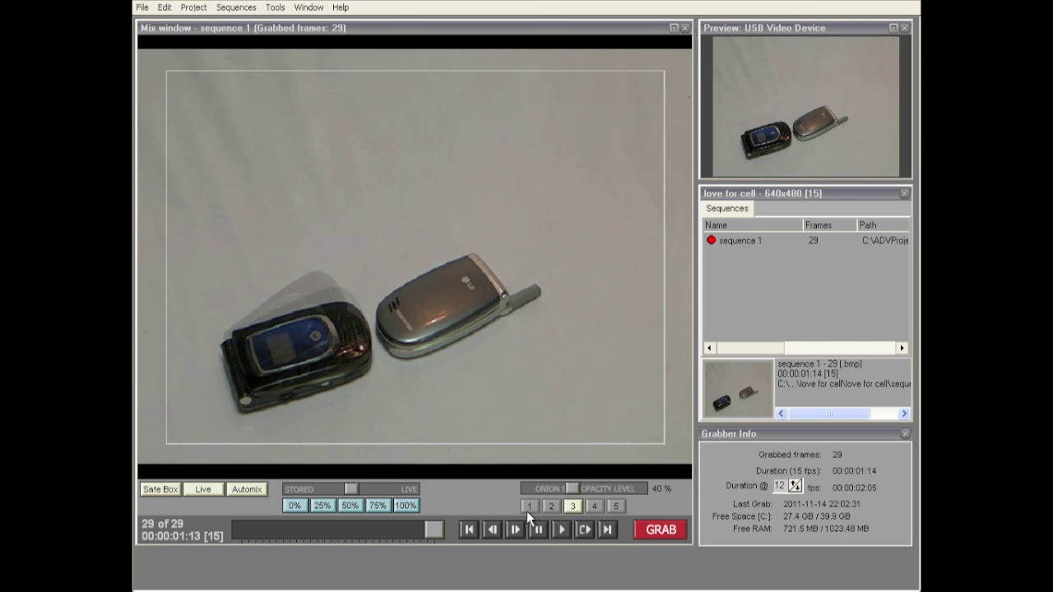
Play the sequence from the first frame and adjust the Stored/Live mix slider.
click(470, 530)
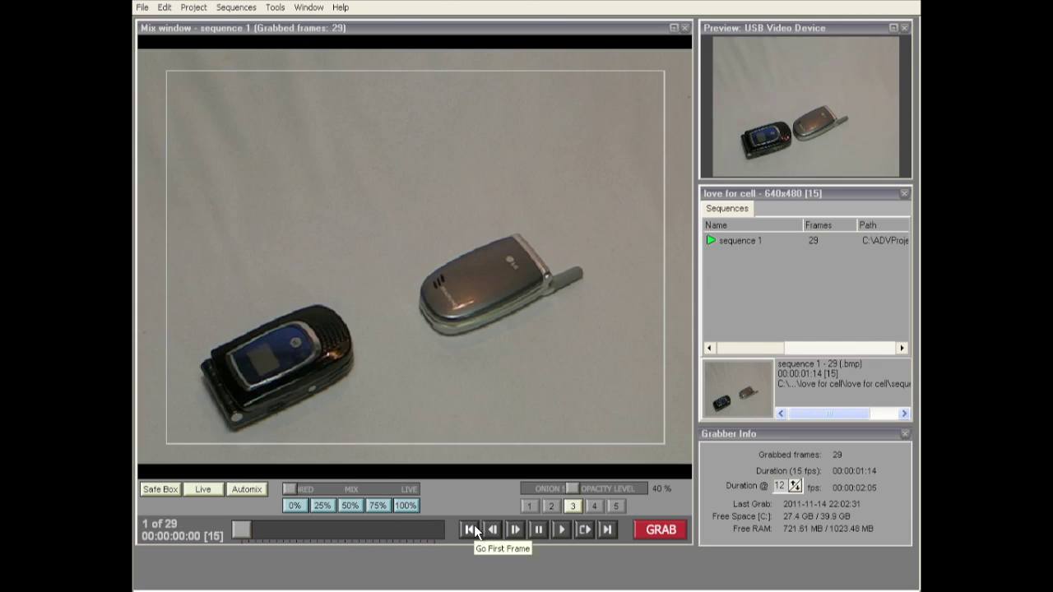
click(554, 528)
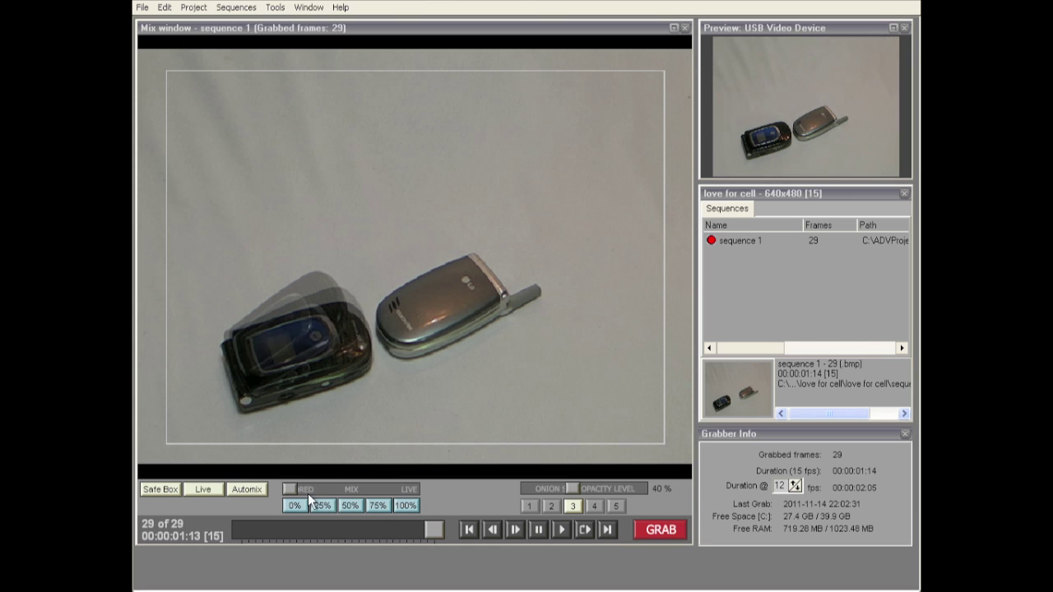
drag(296, 492, 413, 499)
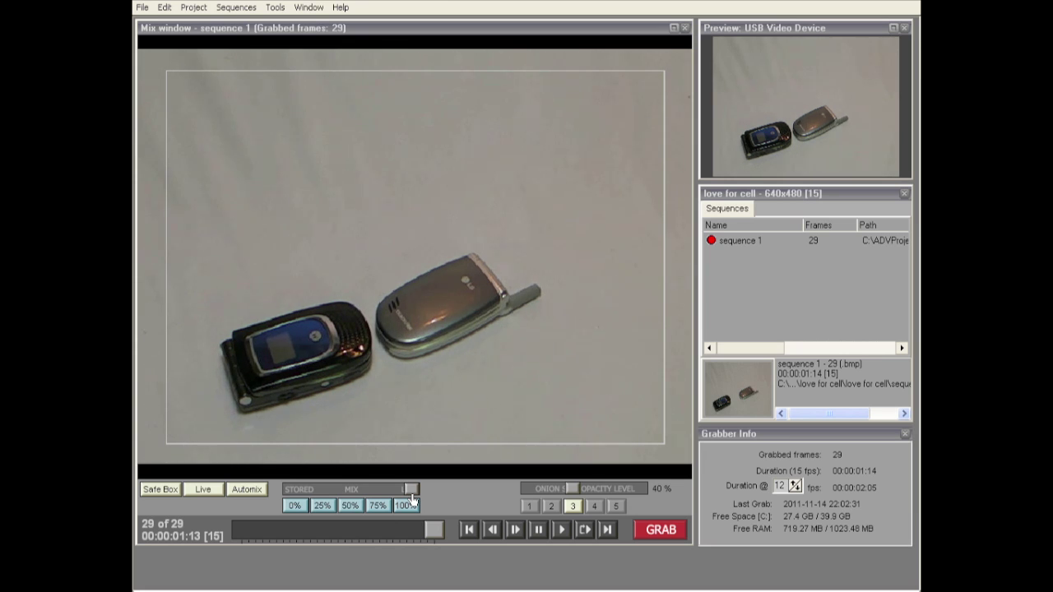
drag(408, 493, 314, 491)
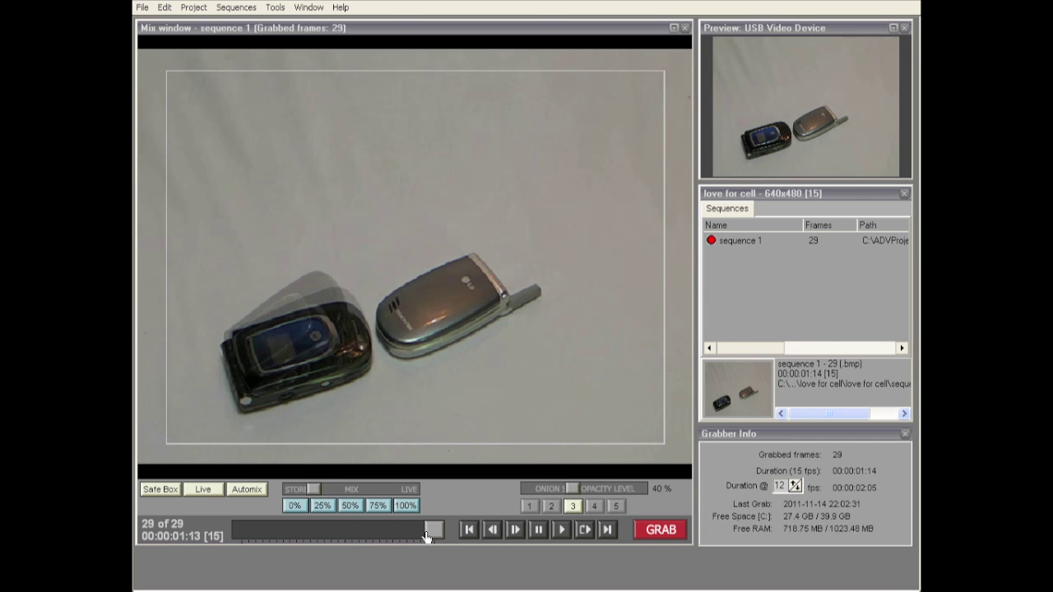
Scrub and step backward through the frames to return to frame 1.
drag(418, 530, 344, 531)
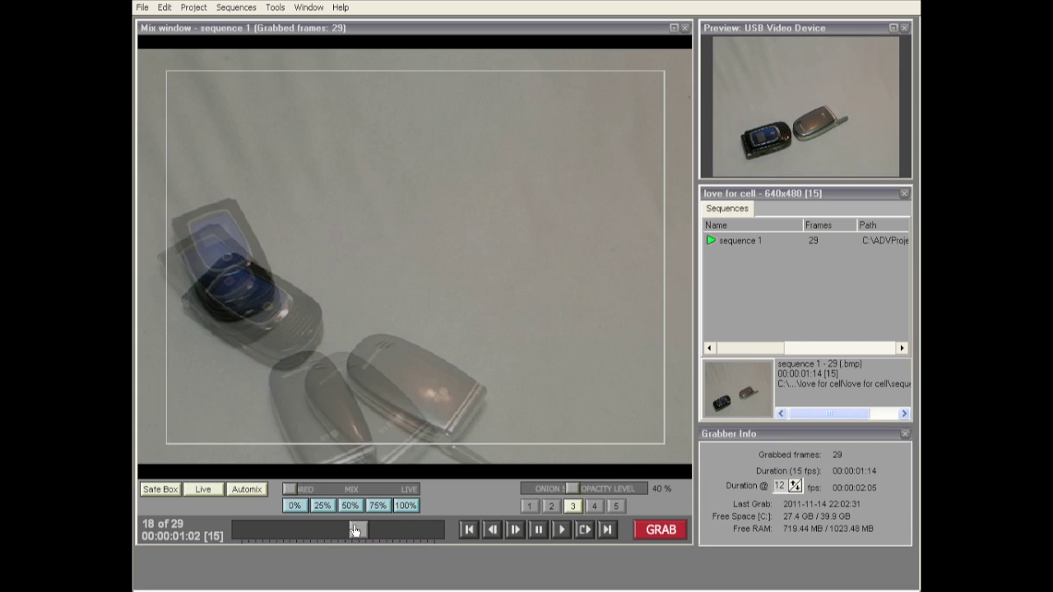
key(Left)
key(Left)
key(Left)
key(Left)
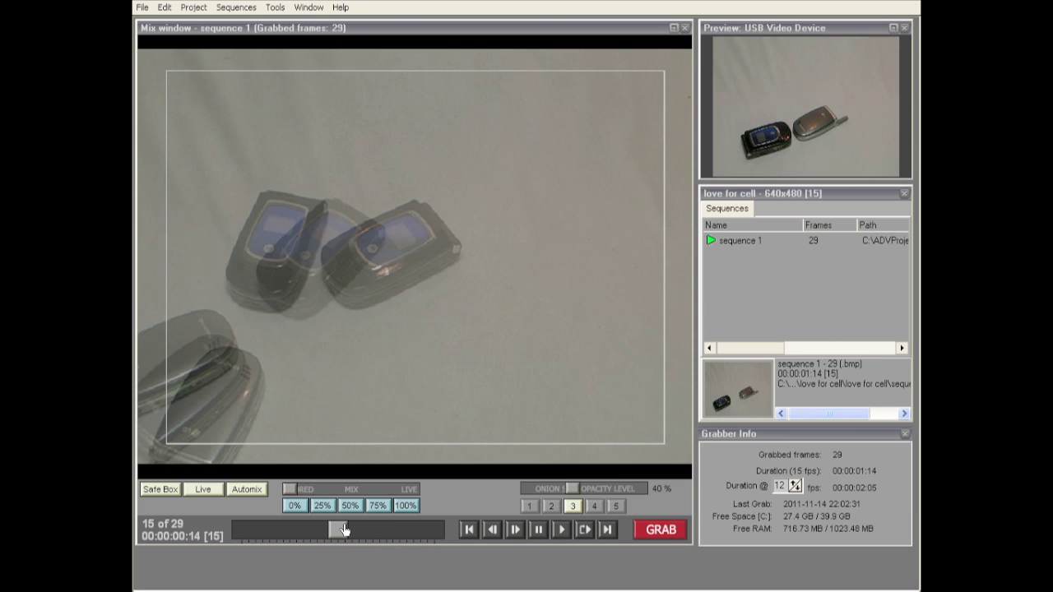
key(Left)
key(Left)
key(Left)
key(Left)
key(Left)
key(Left)
key(Left)
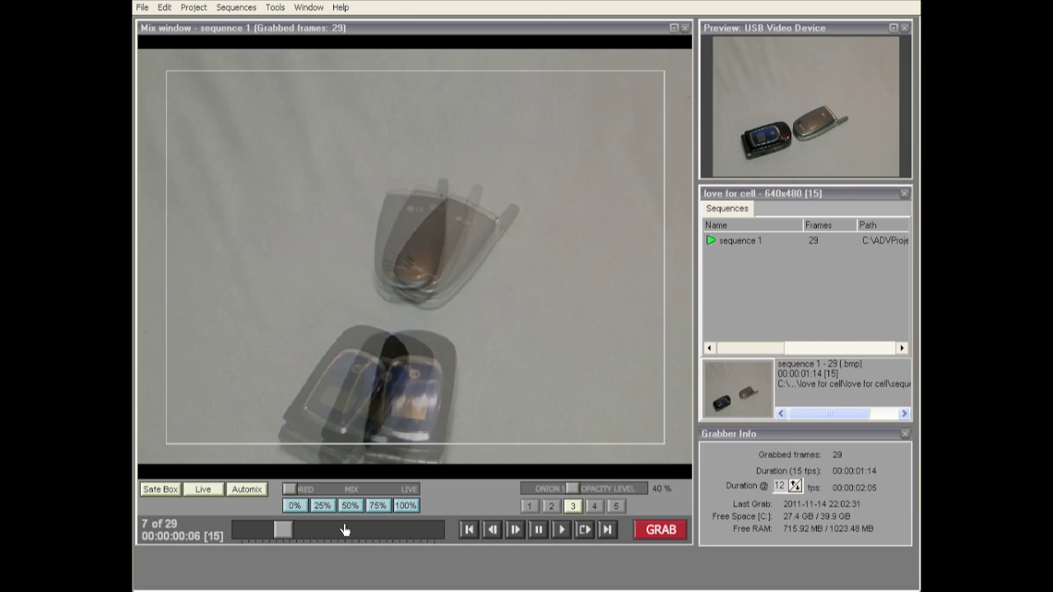
key(Left)
key(Left)
key(Left)
key(Left)
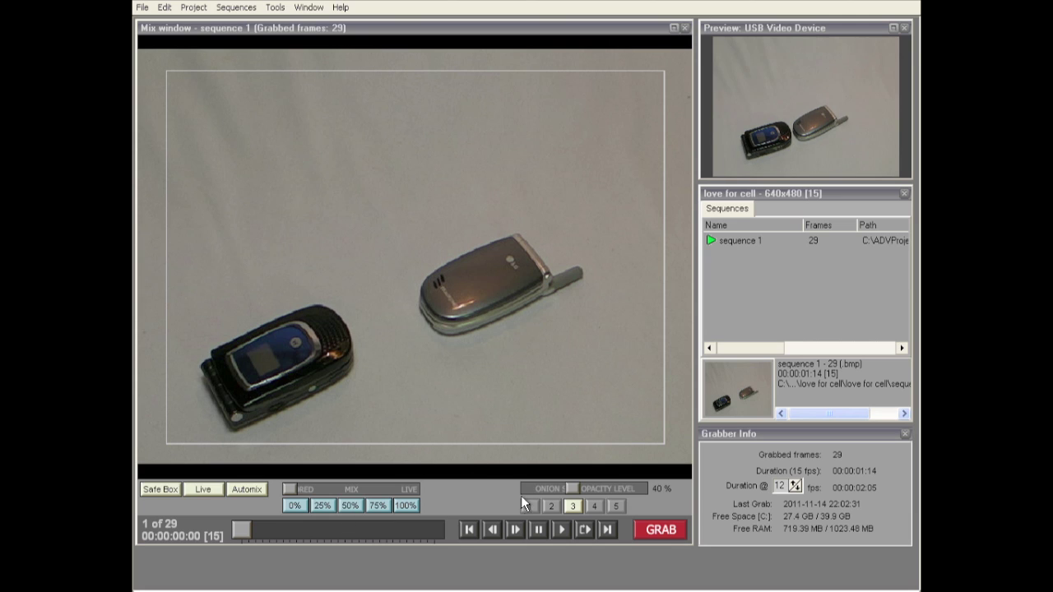
Loop-play the animation and pause it at frame 28 of 29.
click(587, 529)
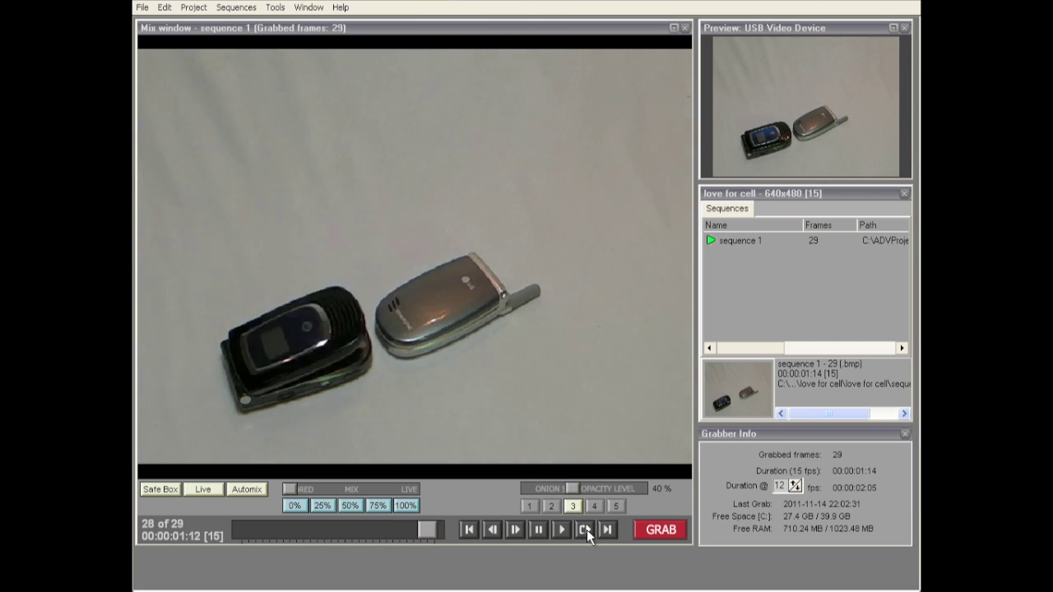
click(536, 531)
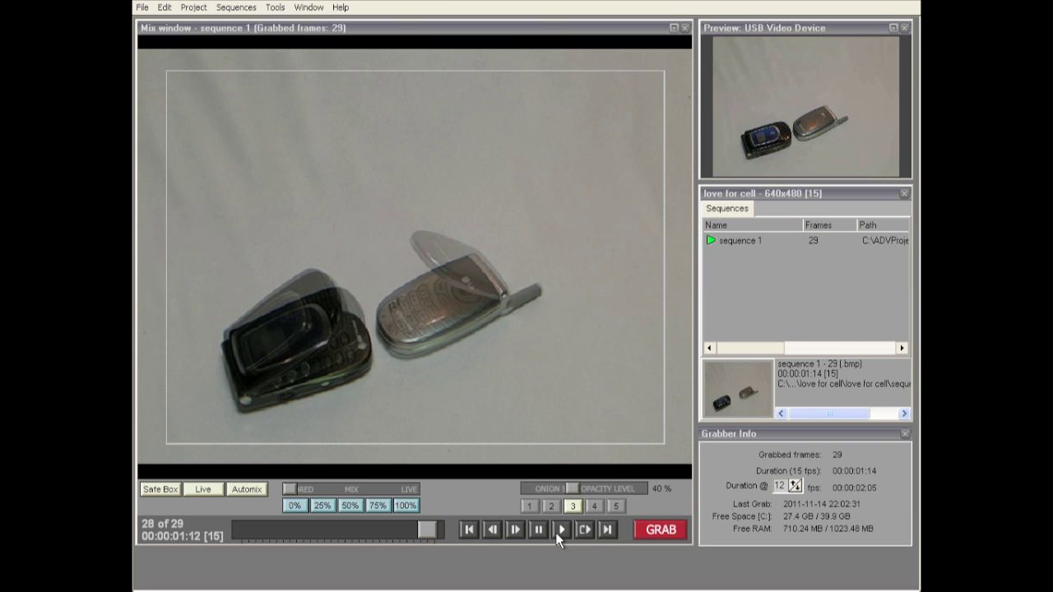
Export sequence 1 as uncompressed full-frame AVI 'love for cell test' in My Documents.
click(248, 15)
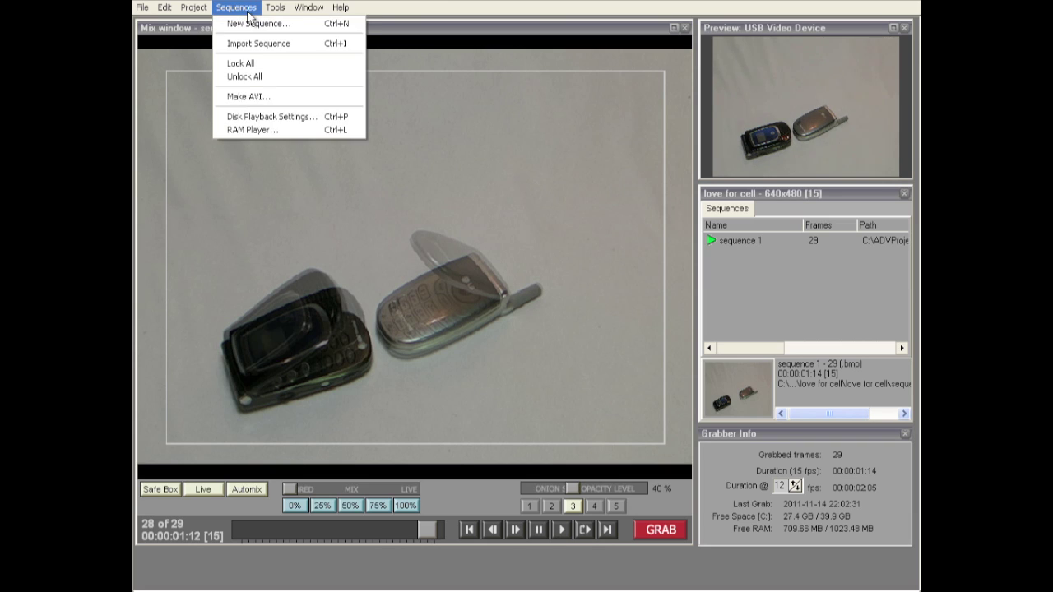
click(259, 98)
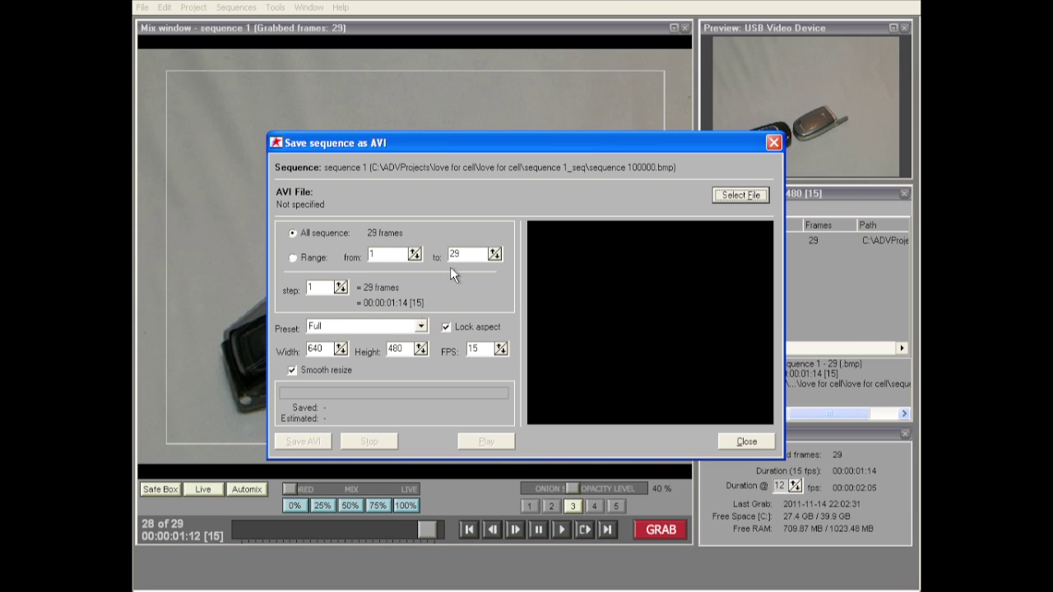
click(735, 196)
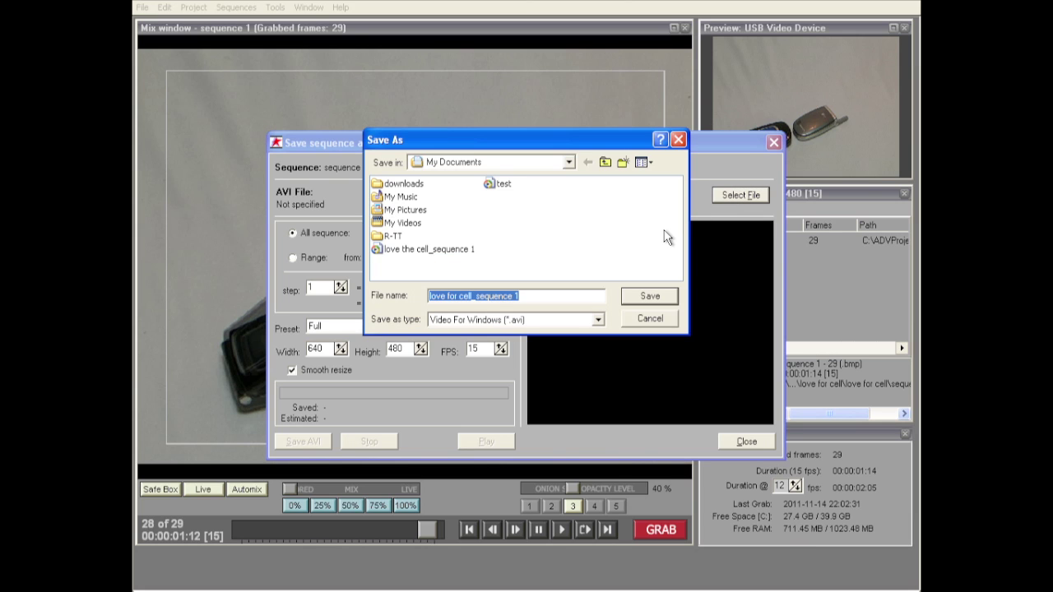
text(love )
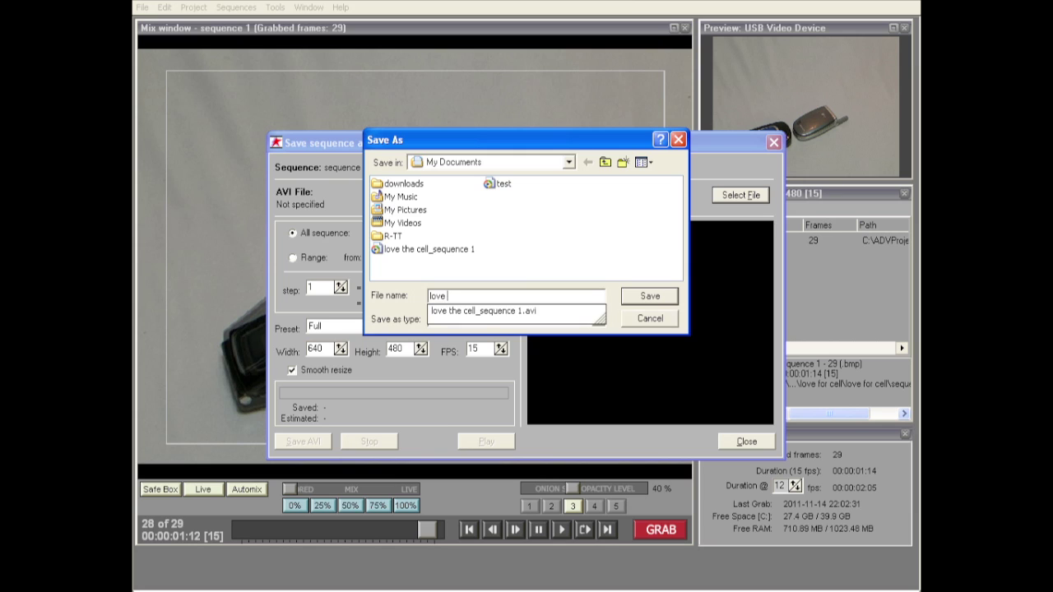
text(for cell test)
key(Return)
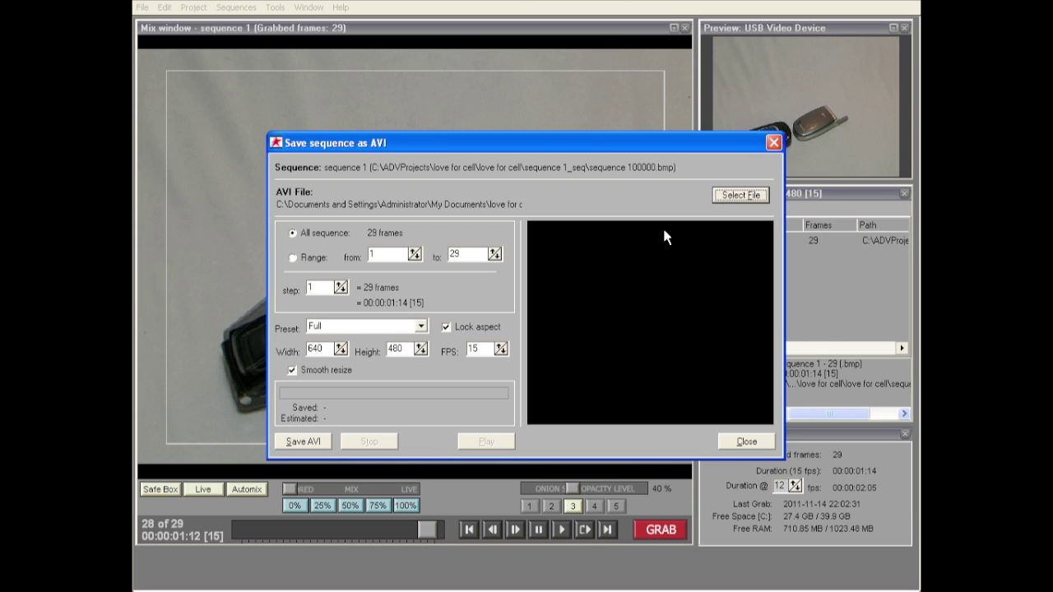
click(299, 439)
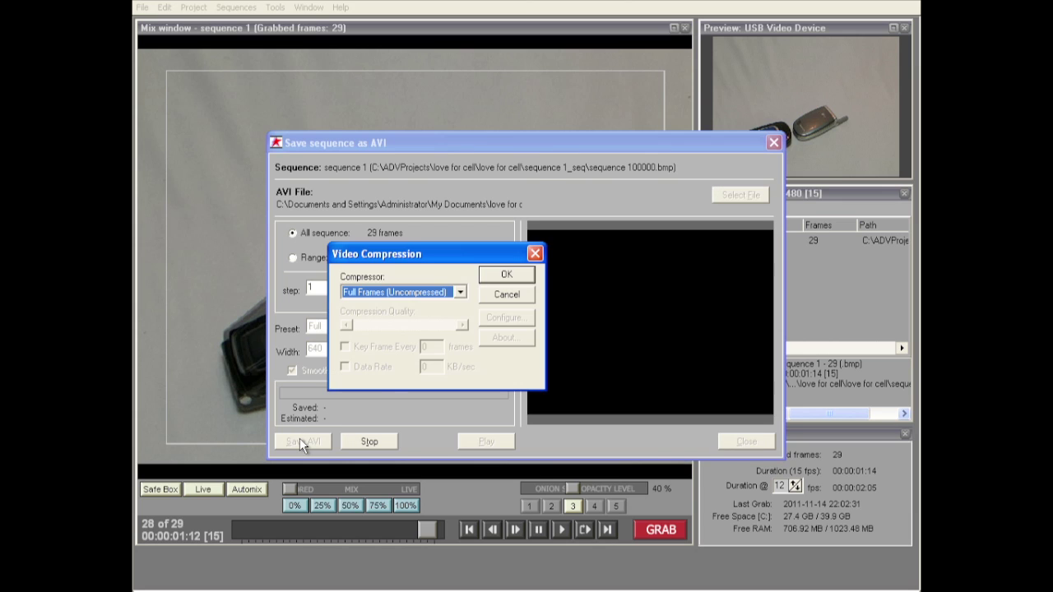
click(510, 274)
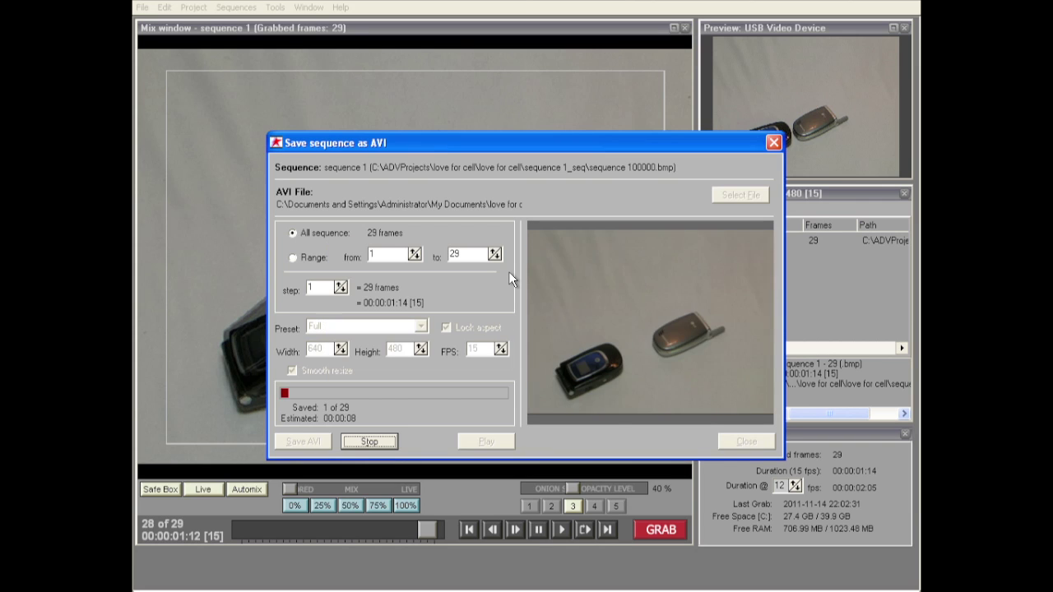